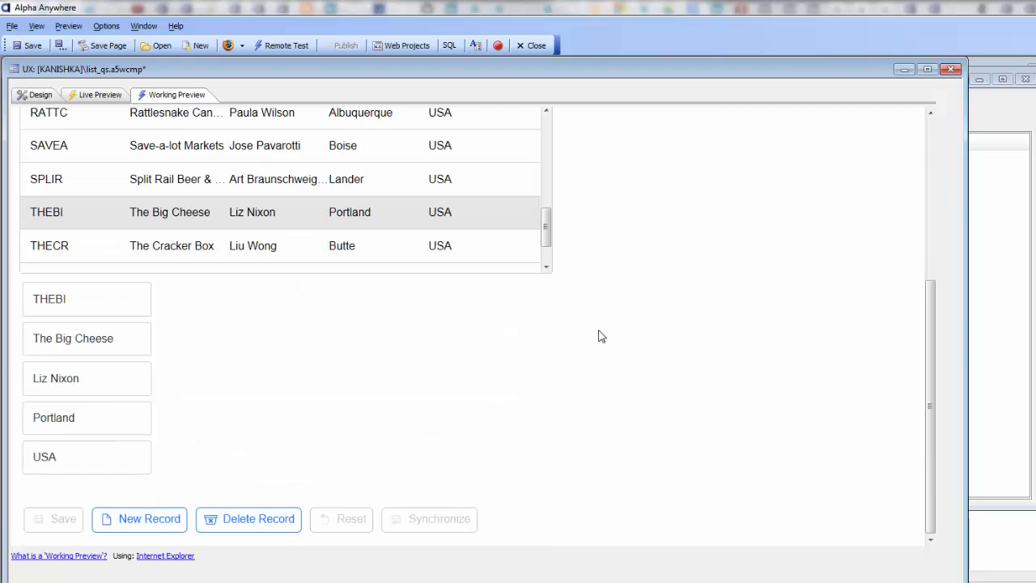
In the list properties of LIST1, enable delaying the list's population until there is an active search.
scroll(471, 343, "up", 3)
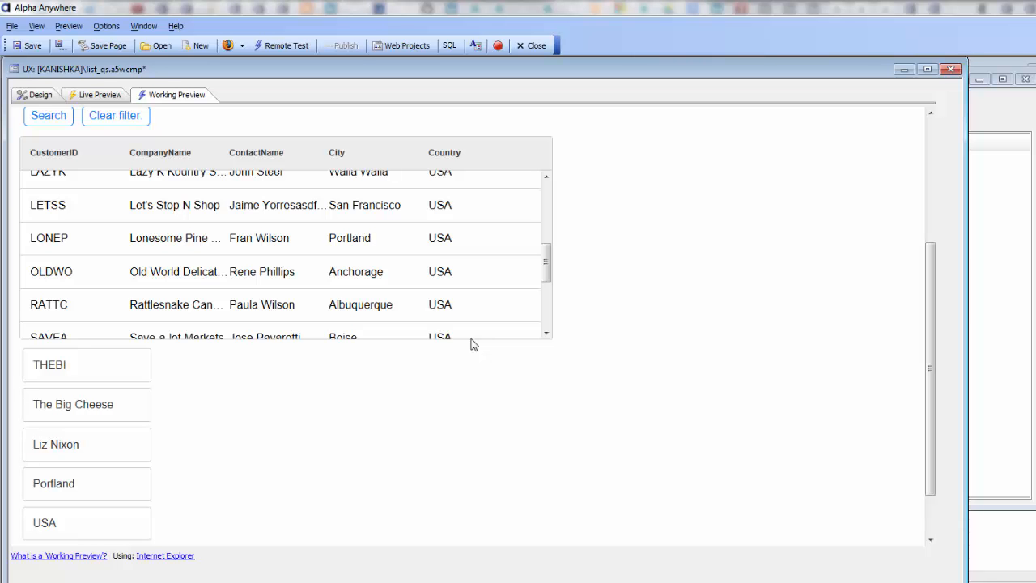
left_click(40, 96)
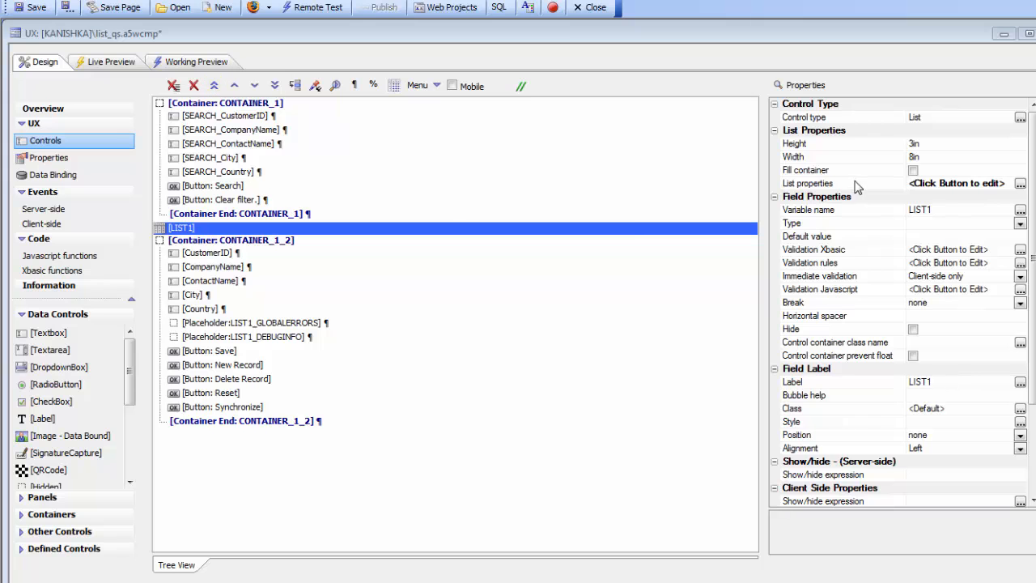
double_click(856, 185)
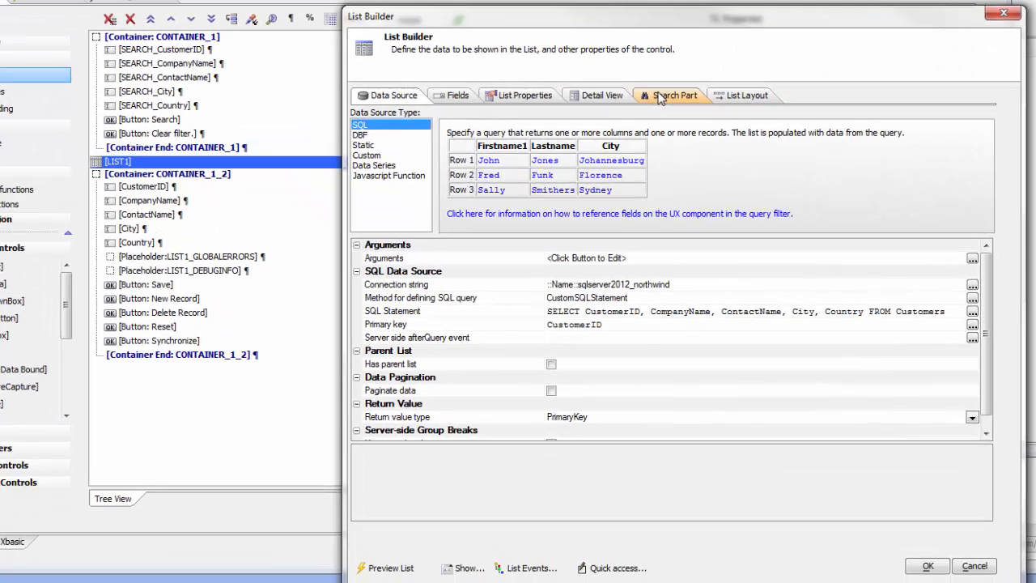
left_click(658, 94)
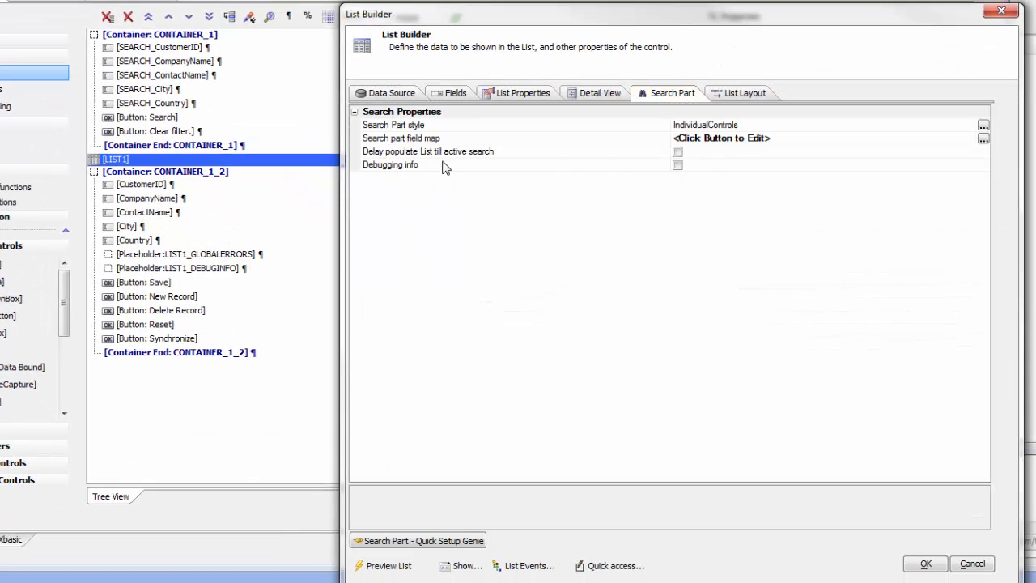
left_click(677, 152)
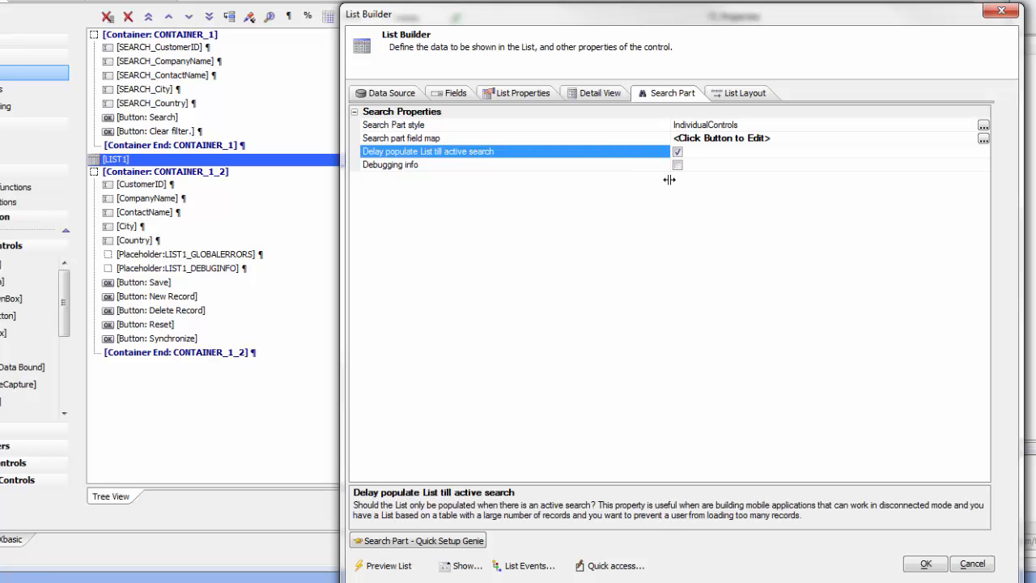
Enable persisting the list's data to Local Storage and confirm the List Builder settings.
left_click(590, 94)
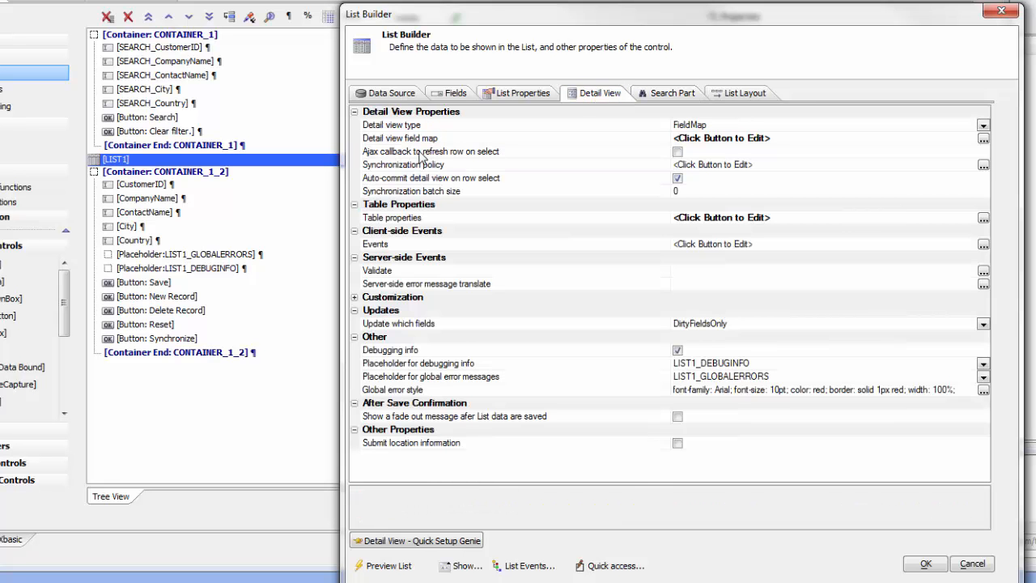
left_click(523, 93)
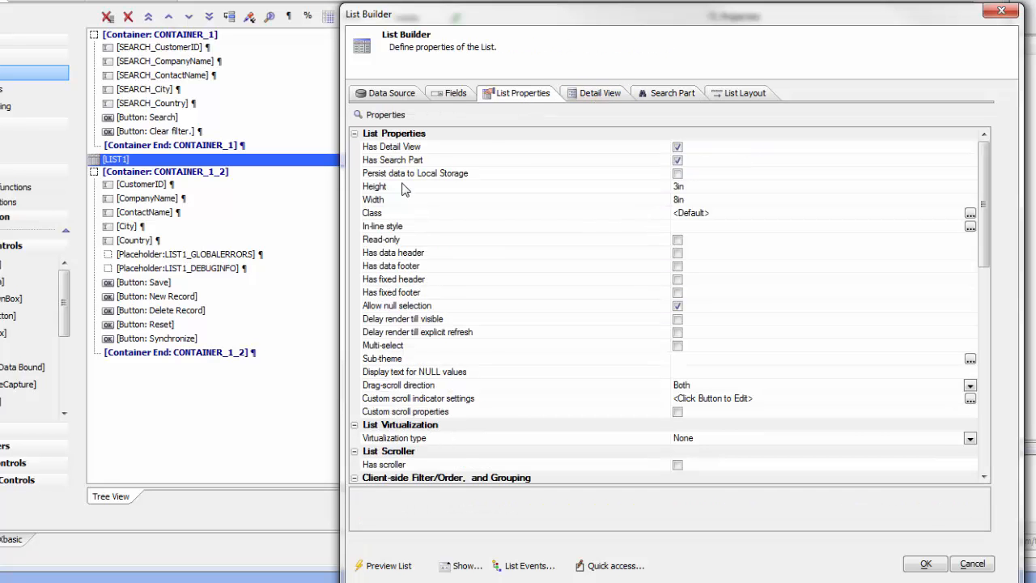
left_click(677, 175)
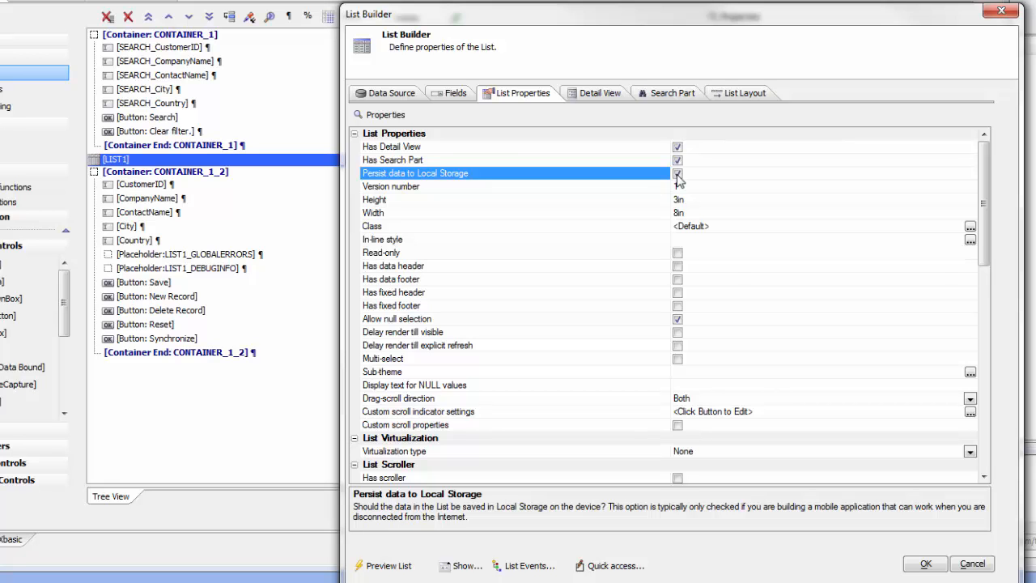
left_click(932, 567)
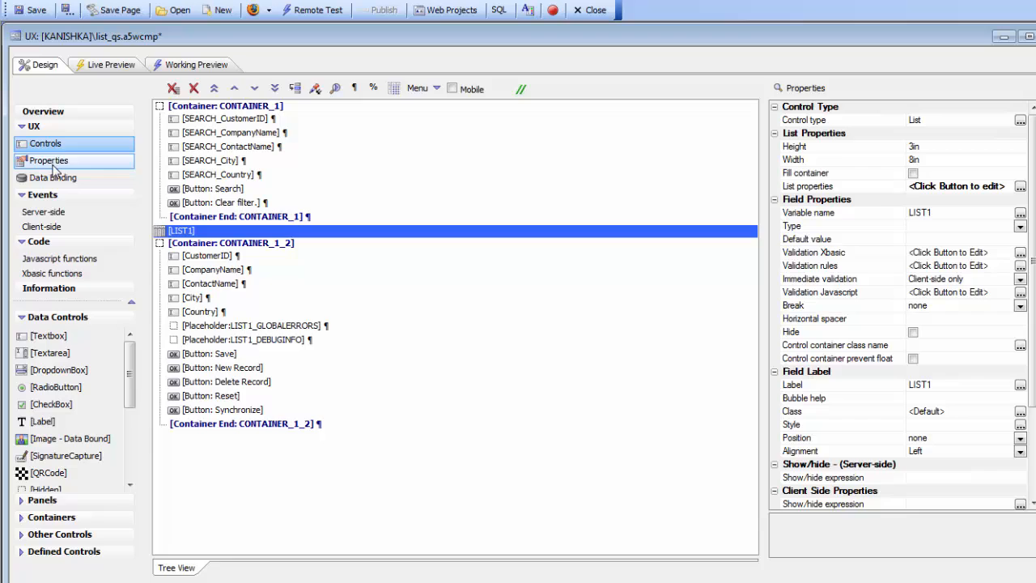
Set the component's Local Storage namespace to nsdemo in the UX properties.
left_click(50, 161)
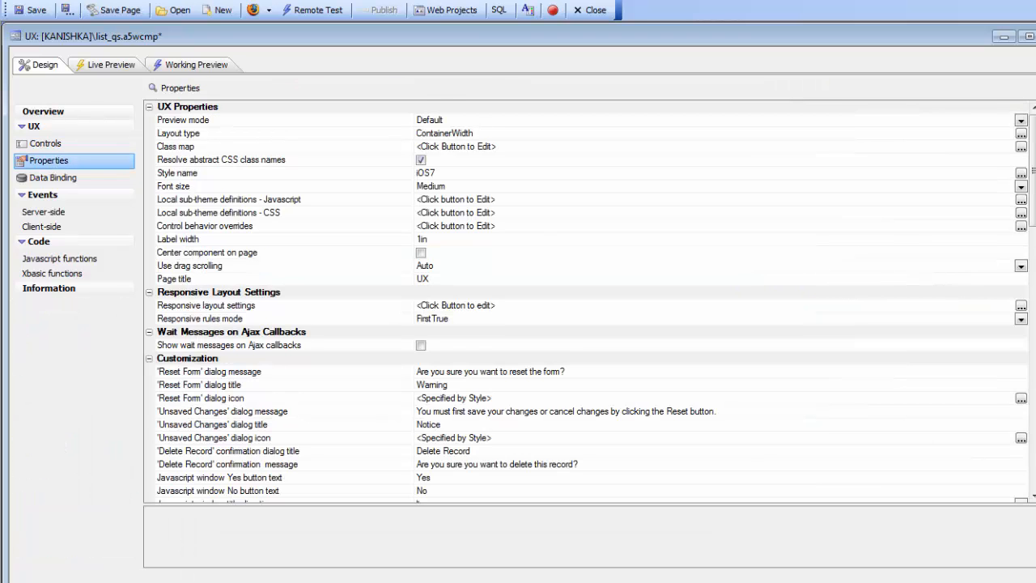
left_click_drag(1031, 212, 1022, 562)
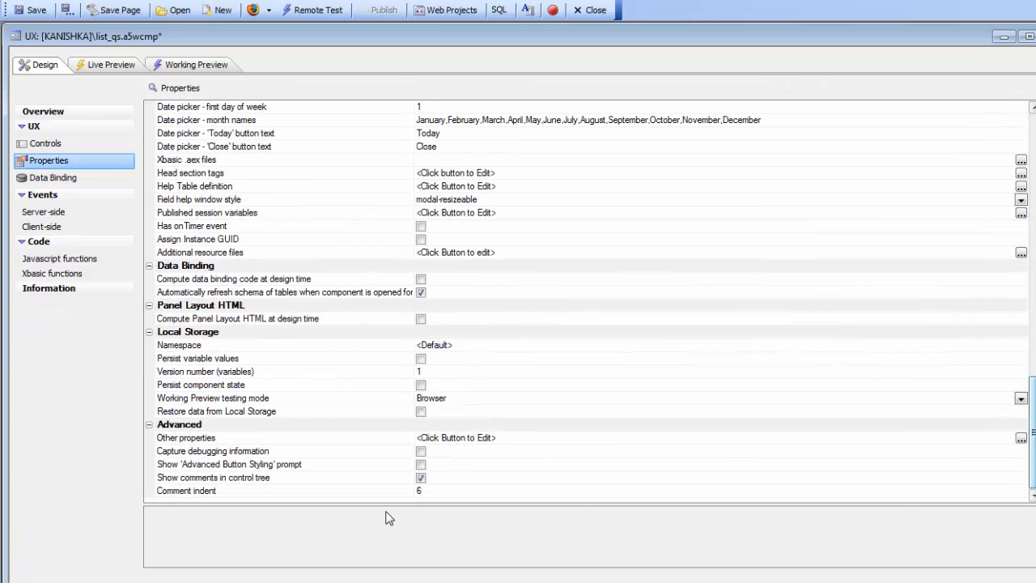
left_click(285, 350)
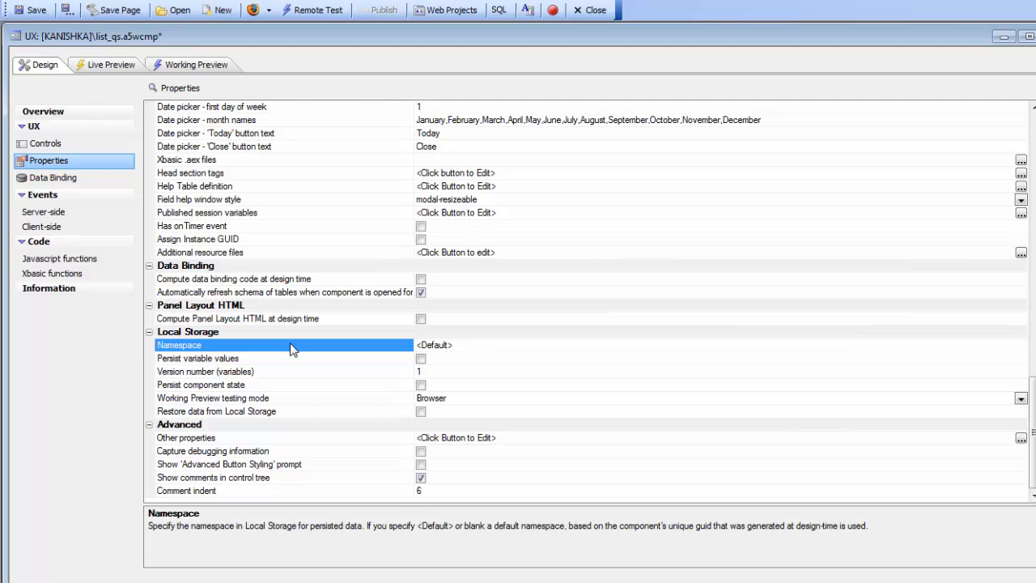
type("nsdemo")
Enable persisting variable values and restoring both variables and data from Local Storage, keep Browser testing mode, and save the component.
left_click(420, 361)
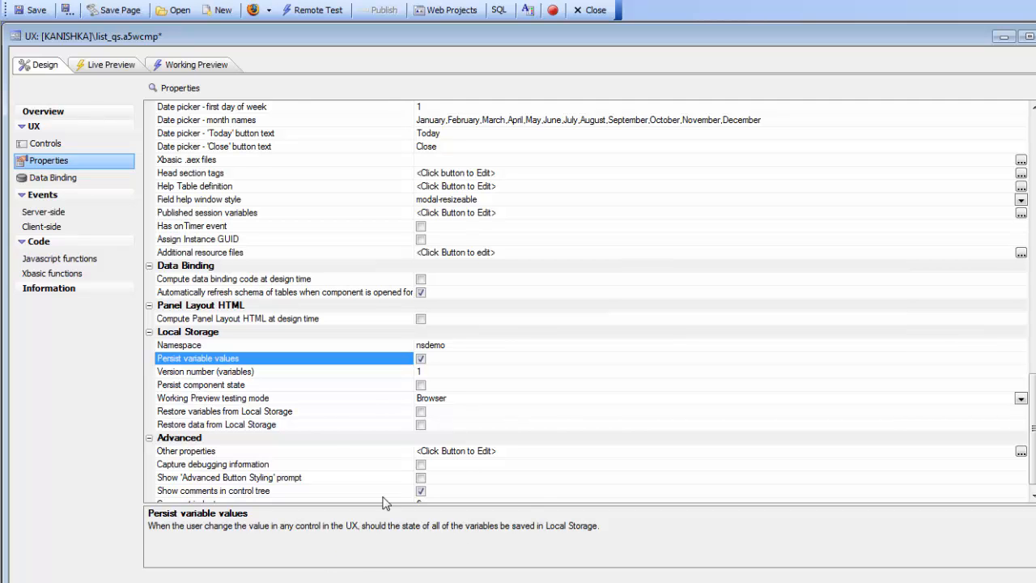
left_click(421, 412)
left_click(421, 426)
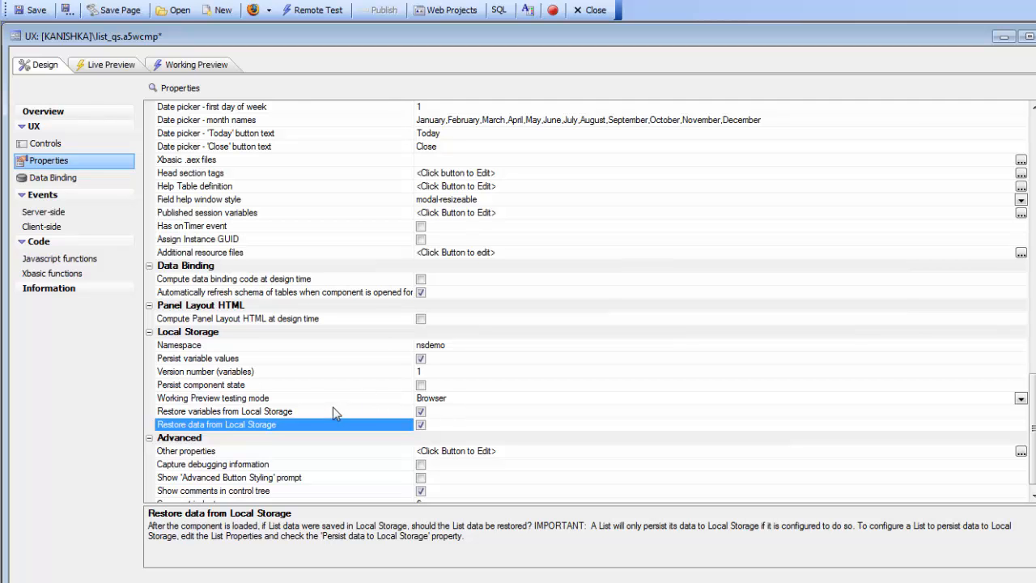
double_click(412, 402)
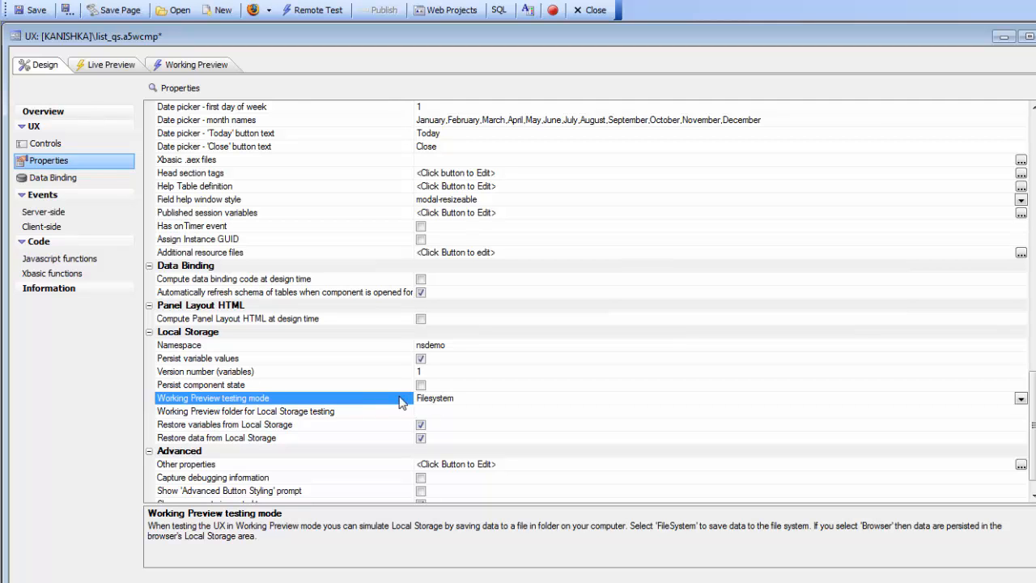
double_click(400, 397)
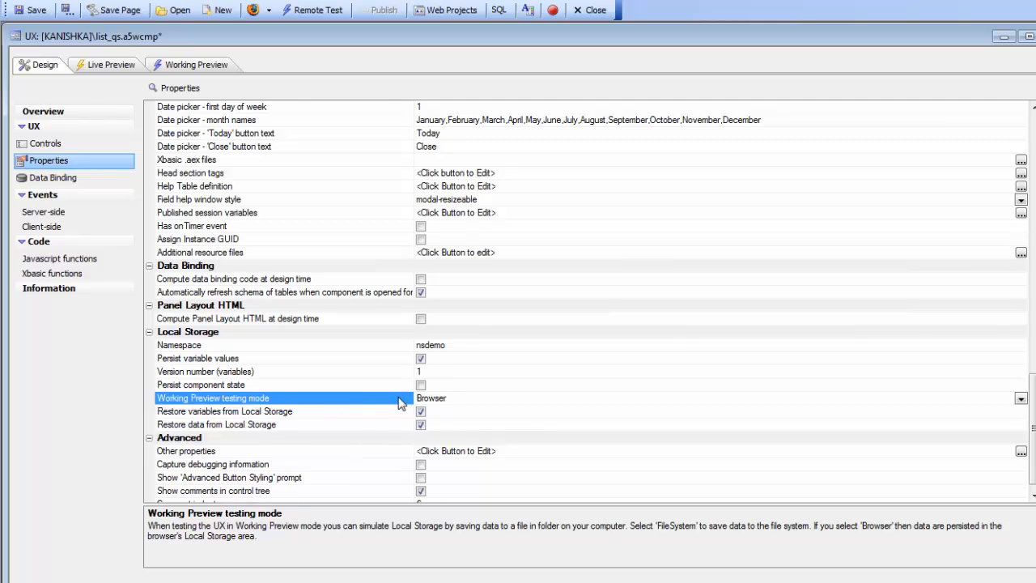
left_click(32, 9)
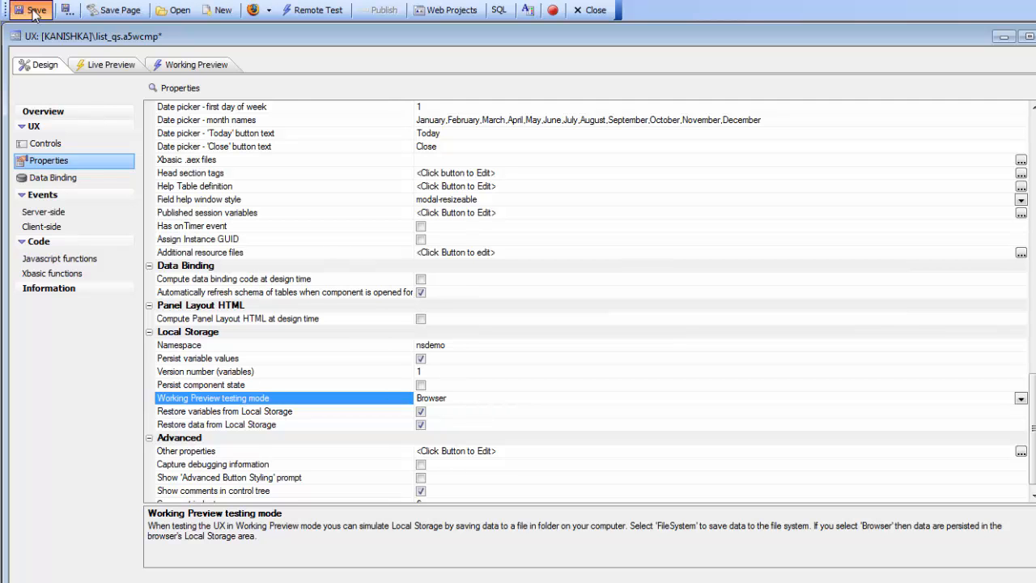
Run the component in Working Preview and search the list for customers with the country "uk".
left_click(188, 65)
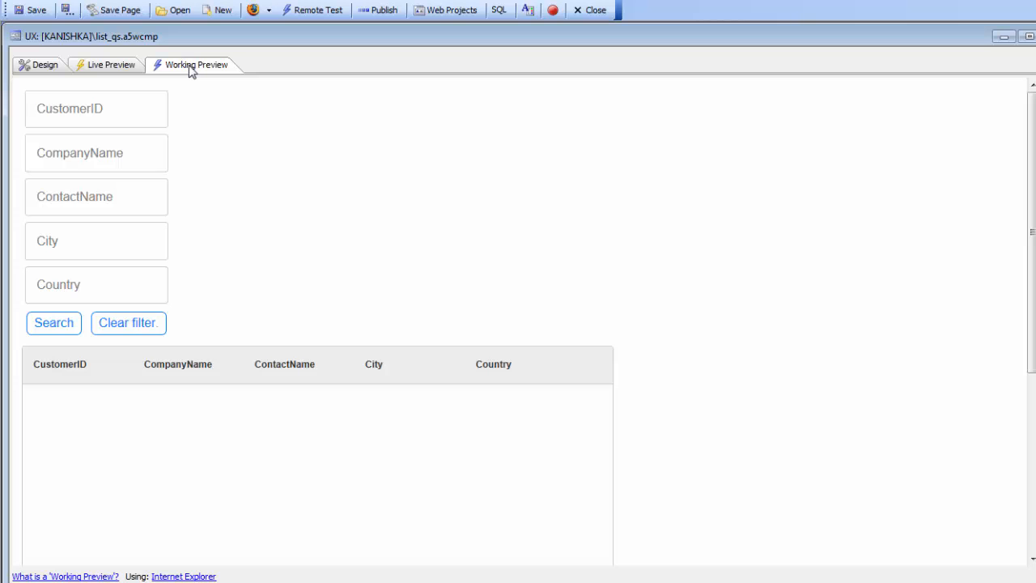
left_click(81, 238)
left_click(55, 288)
type("uk")
left_click(57, 331)
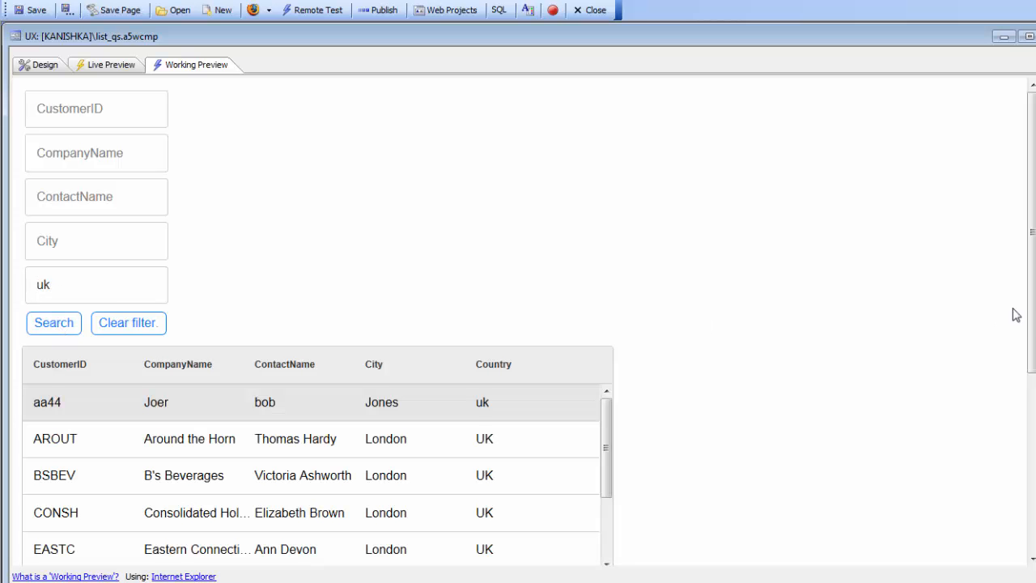
In the first record's detail view, remove the company name's last letter, replace the contact name, and save the record.
left_click_drag(1032, 303, 1031, 413)
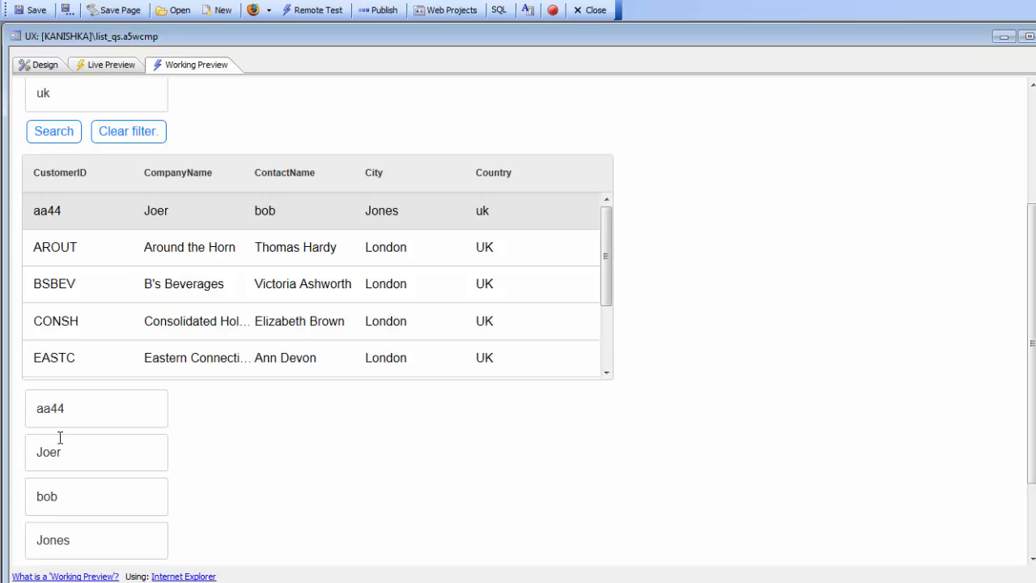
left_click(105, 453)
key("BackSpace")
key("Tab")
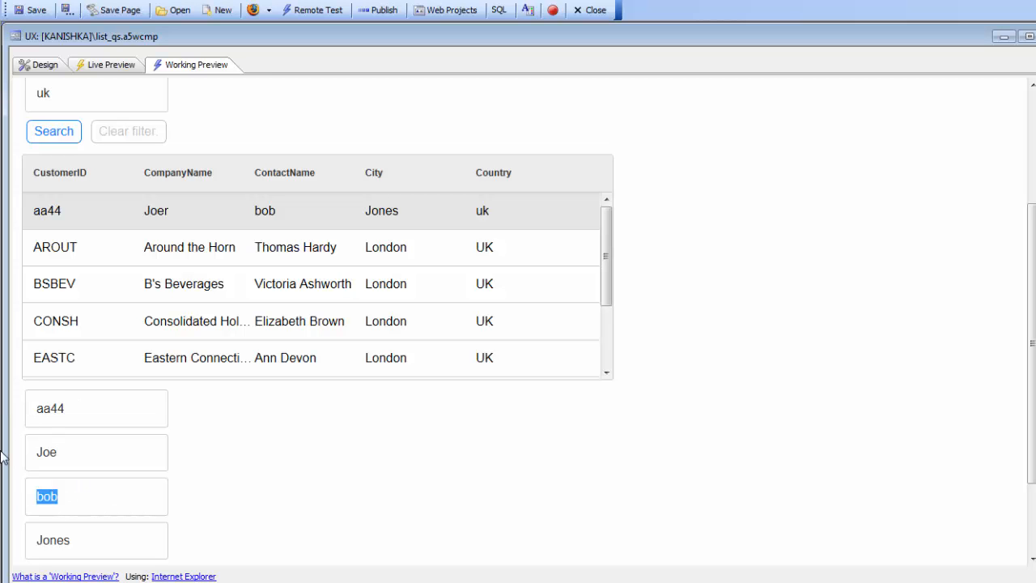
type("Smith")
scroll(185, 418, "down", 3)
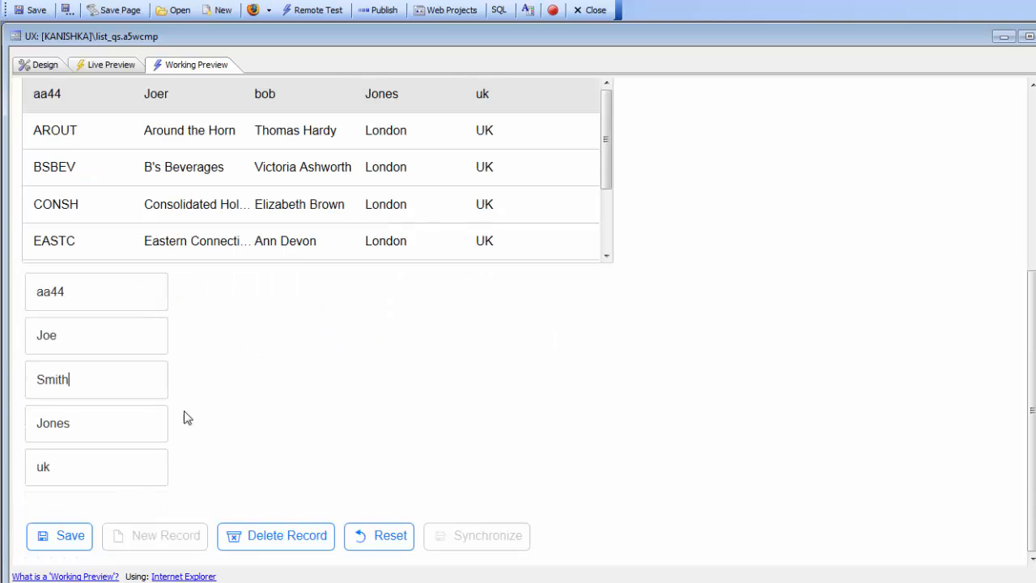
left_click(62, 542)
Change the company name of the Around the Horn record to "Around the Bend" and save the record.
scroll(293, 387, "up", 3)
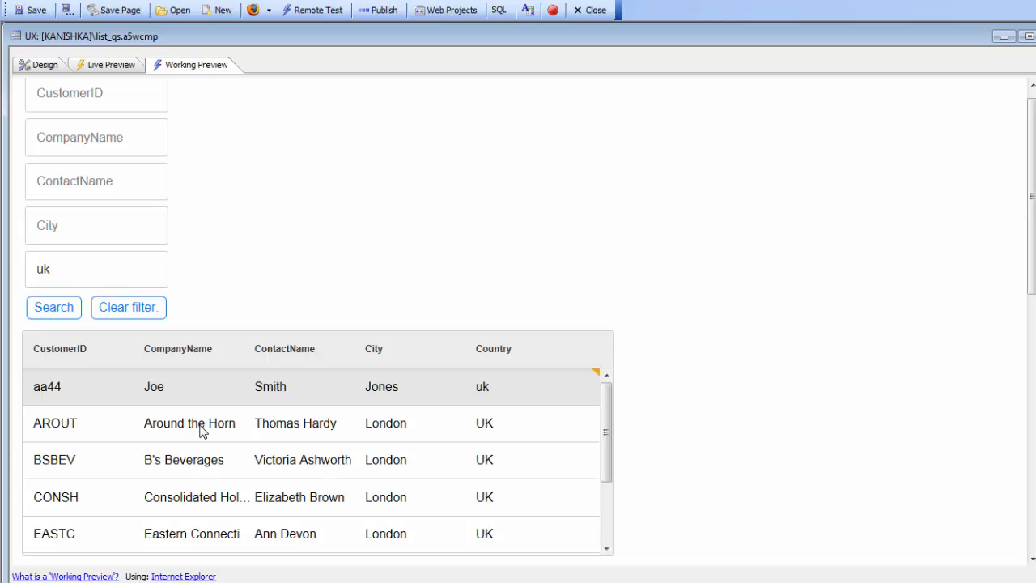
scroll(206, 429, "down", 3)
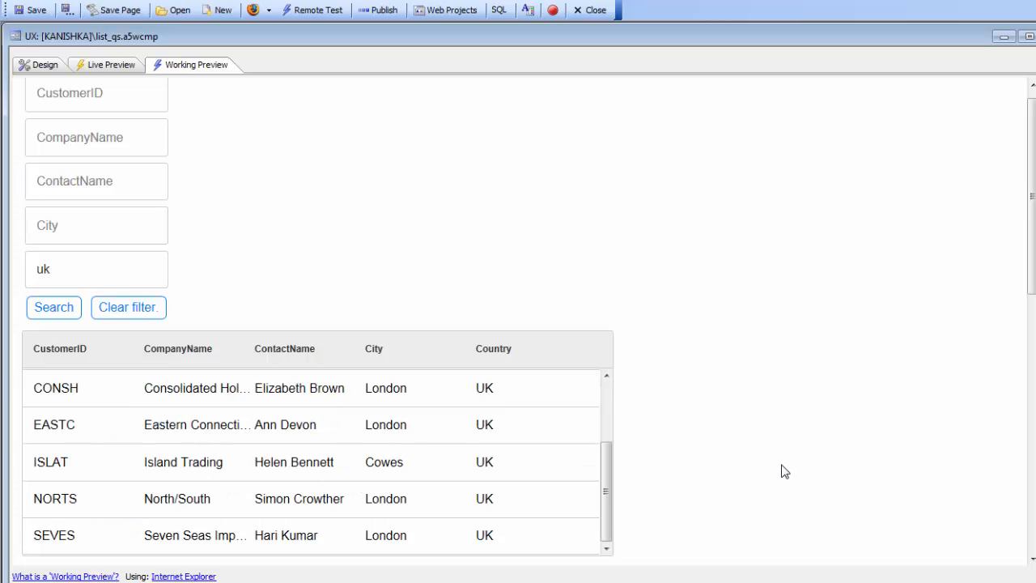
scroll(782, 471, "down", 5)
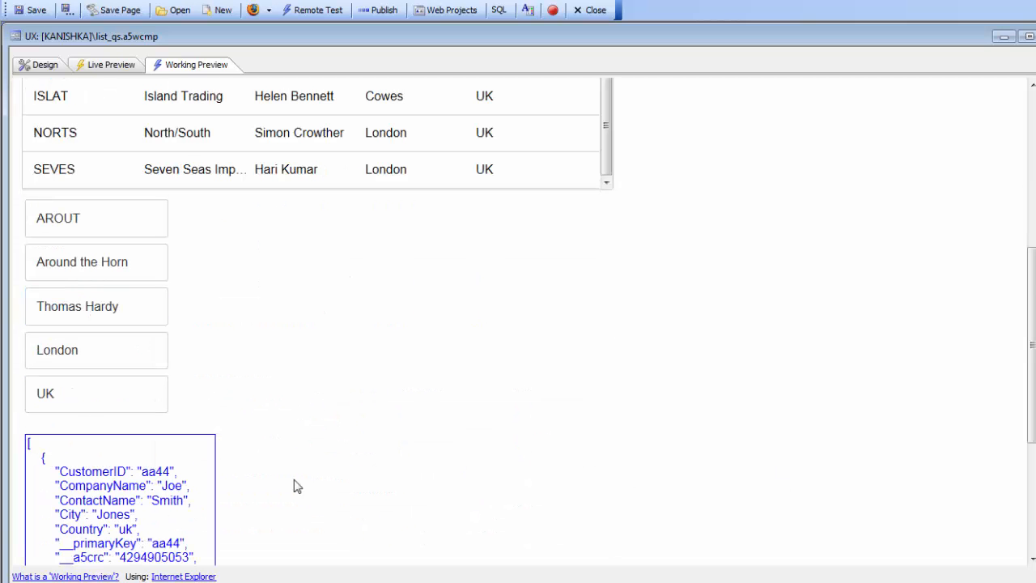
left_click(144, 262)
key("BackSpace")
key("BackSpace")
key("BackSpace")
key("BackSpace")
type("Bend")
scroll(132, 319, "down", 4)
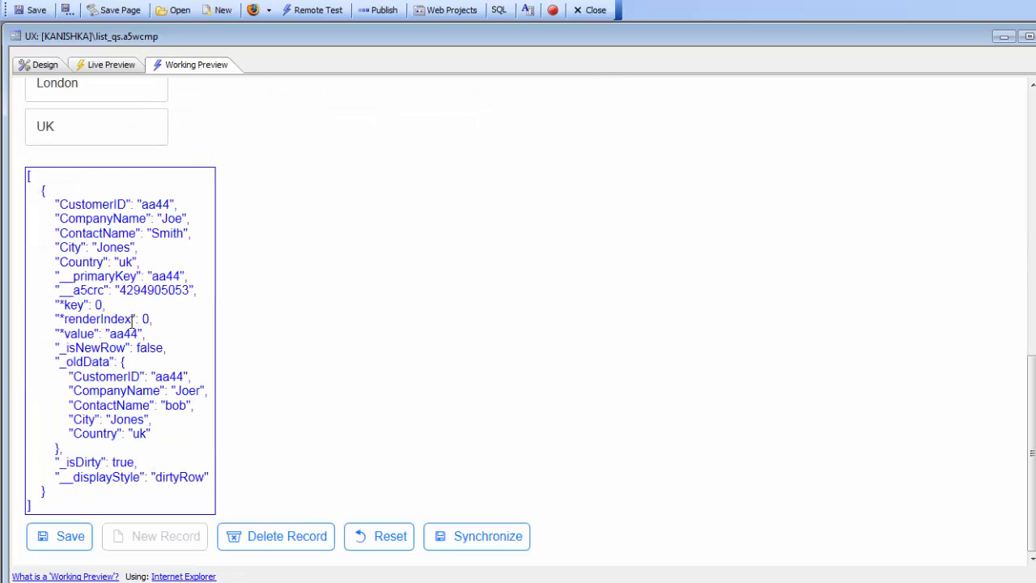
left_click(62, 535)
Review the edited rows, return to the design view, and reopen Working Preview to check whether the pending edits persist.
scroll(302, 325, "up", 5)
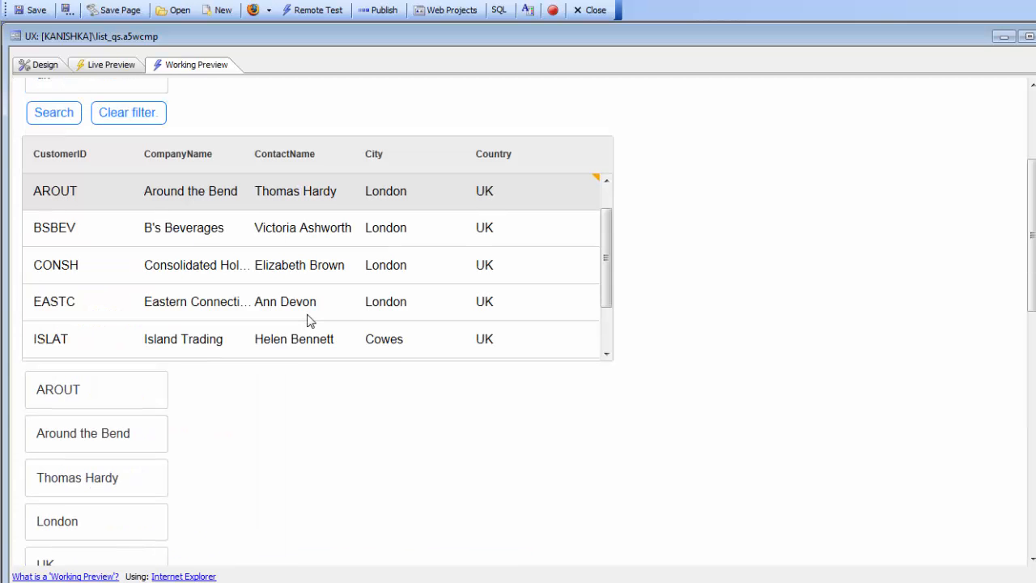
scroll(309, 320, "up", 1)
scroll(531, 254, "up", 3)
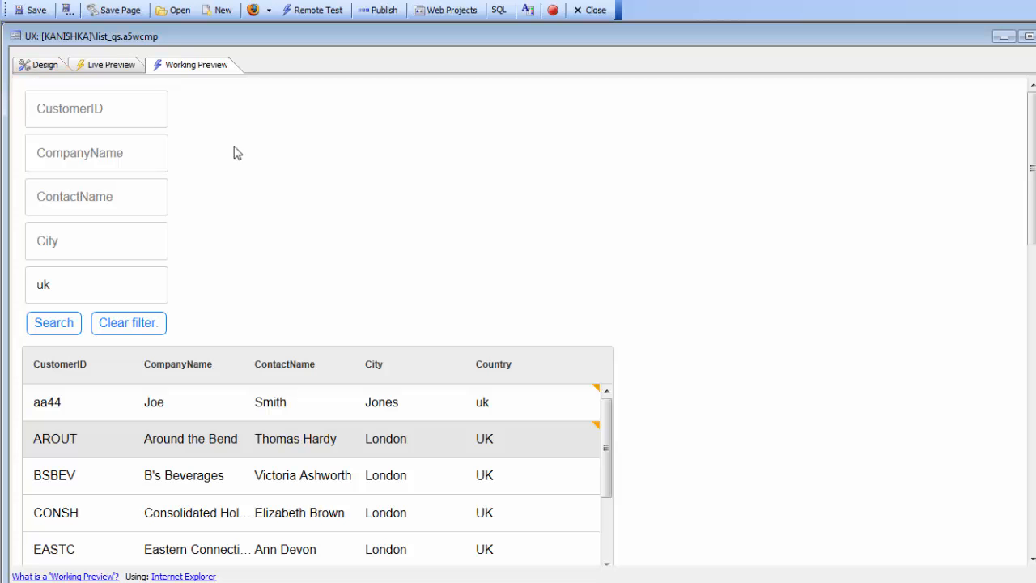
left_click(42, 68)
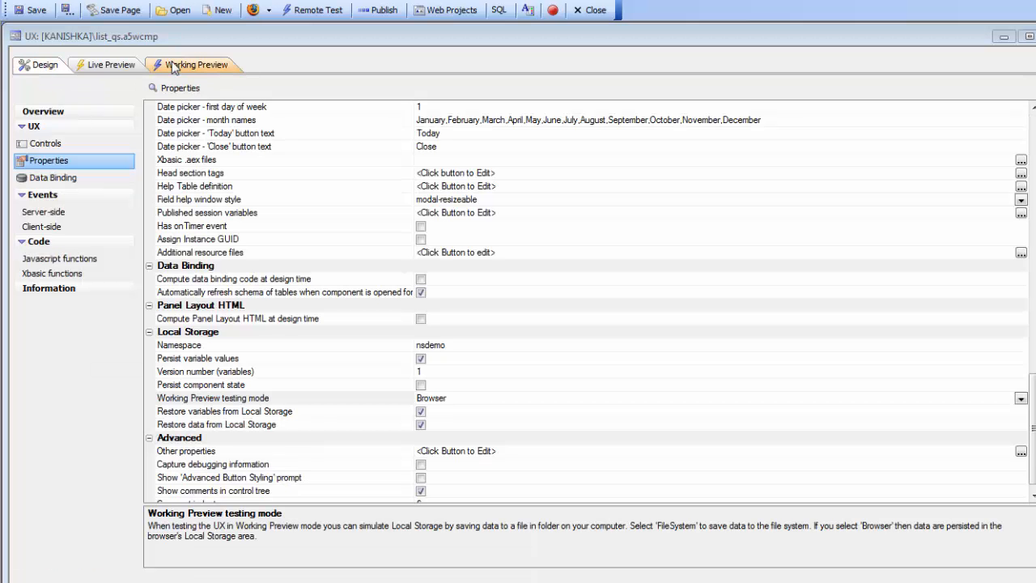
left_click(178, 64)
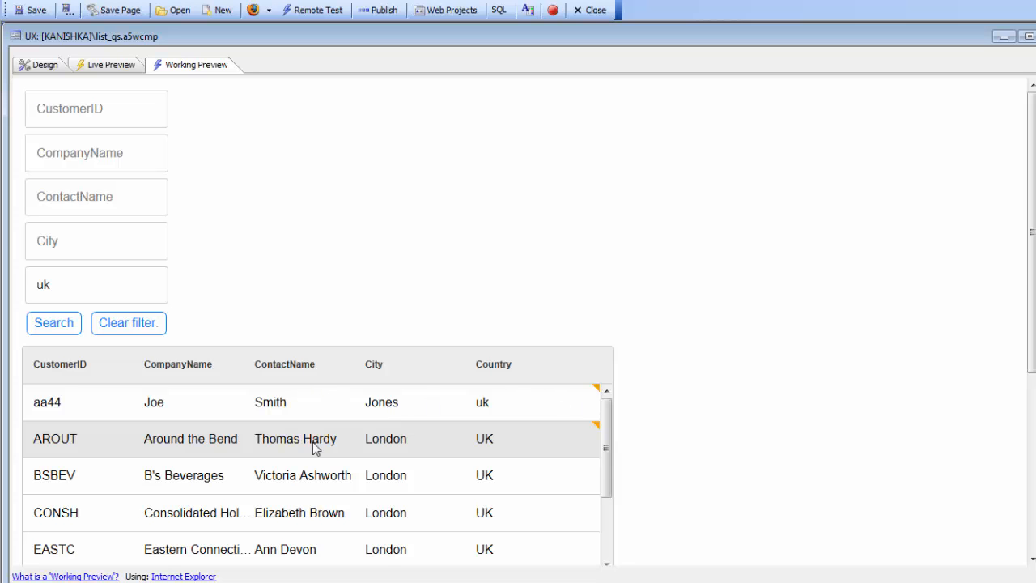
Synchronize the pending list edits with the server.
scroll(700, 434, "down", 4)
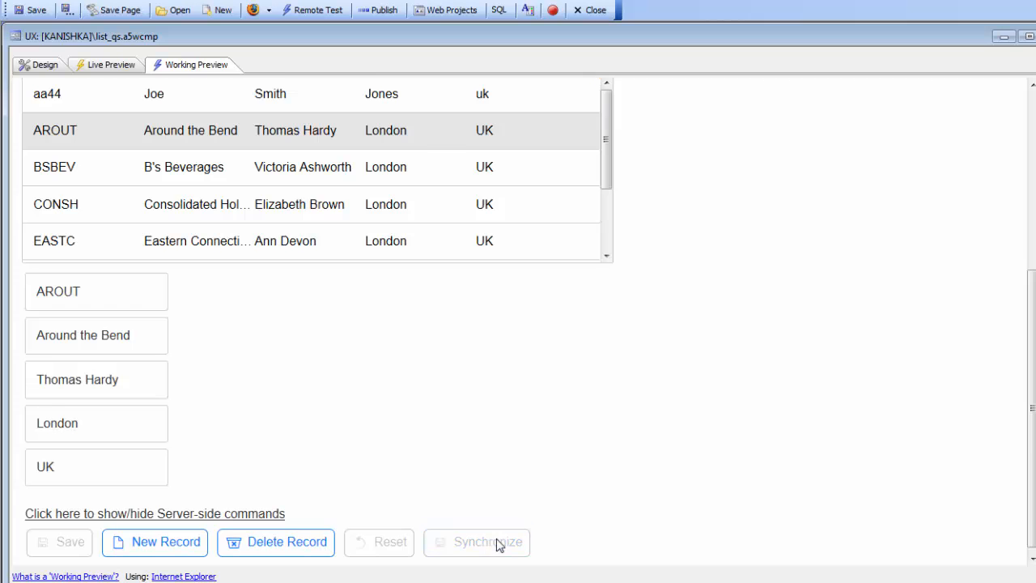
scroll(574, 429, "up", 4)
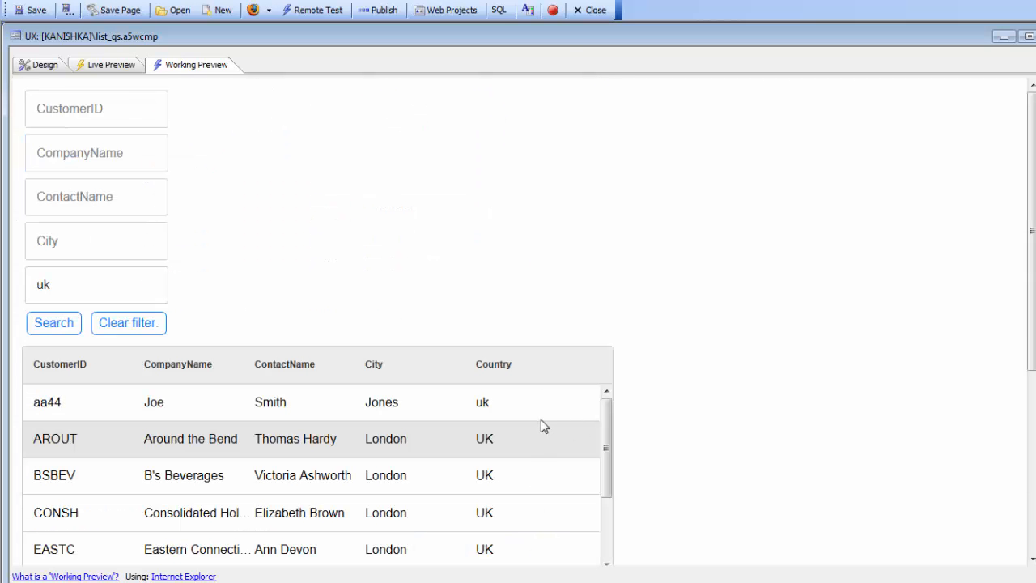
Change the company name of the aa44 record to "Frank" and save the record.
left_click(225, 481)
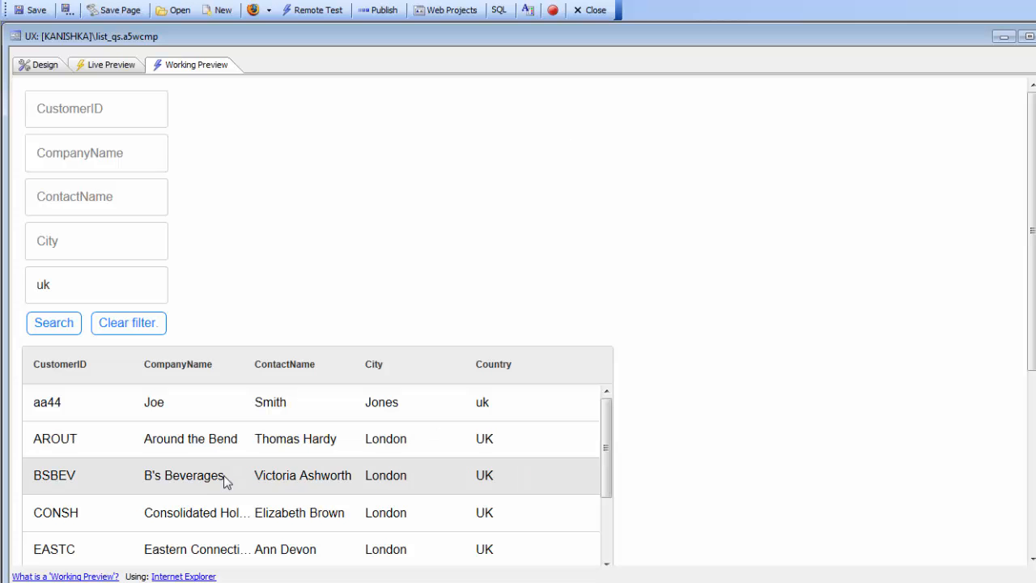
left_click(203, 416)
scroll(225, 417, "down", 3)
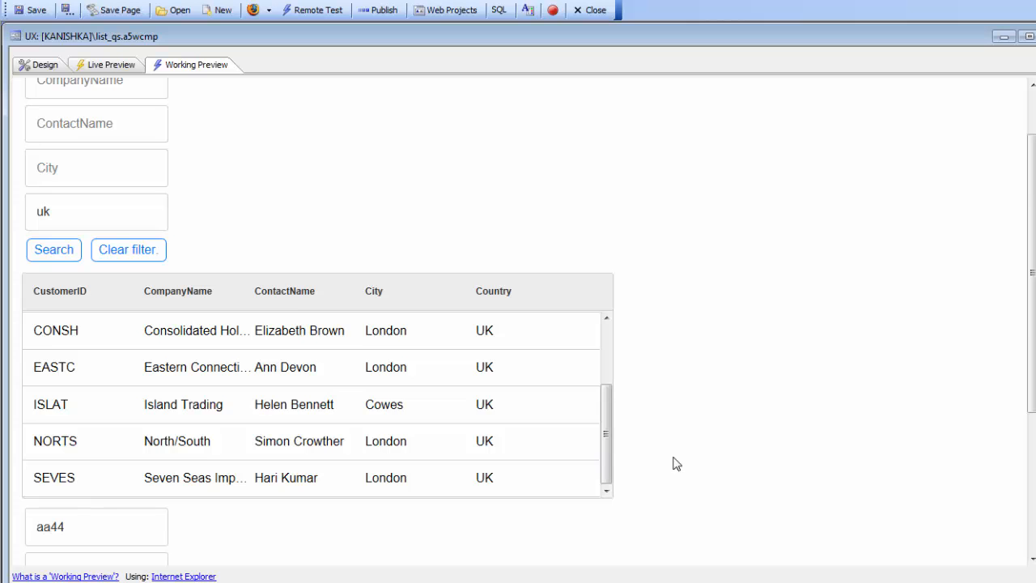
scroll(687, 462, "down", 3)
left_click_drag(65, 330, 5, 313)
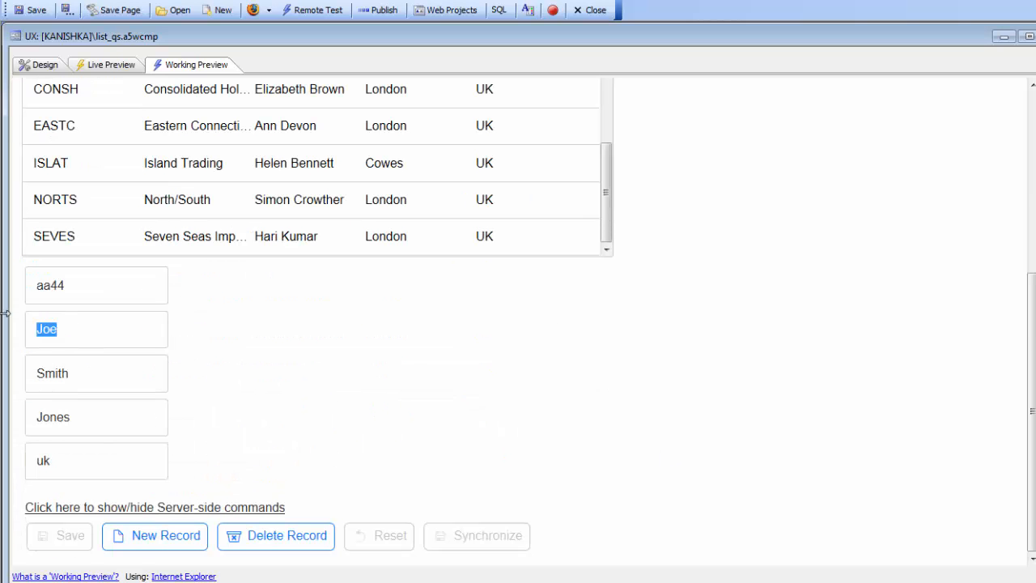
type("Frank")
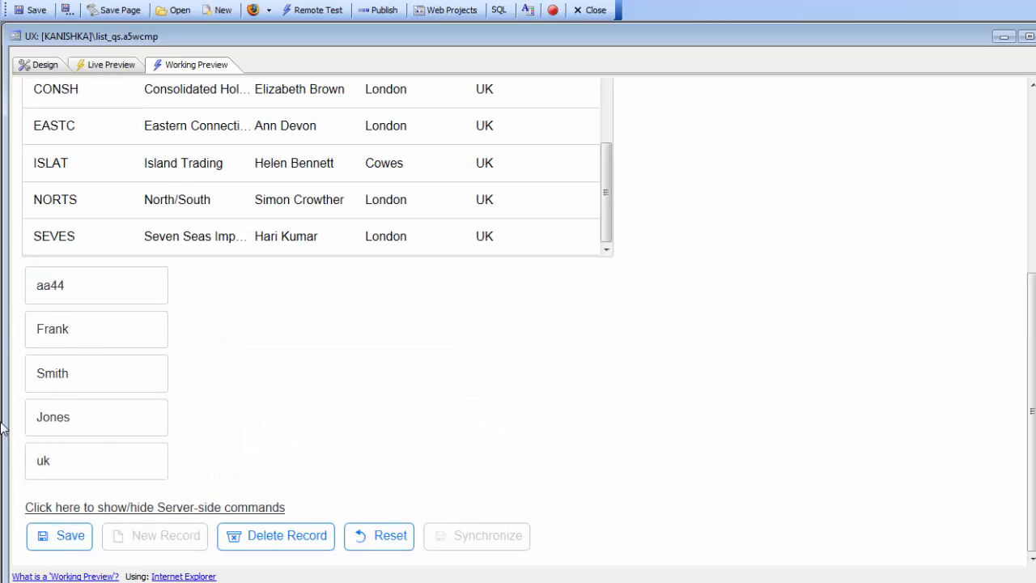
left_click(53, 544)
scroll(243, 210, "up", 4)
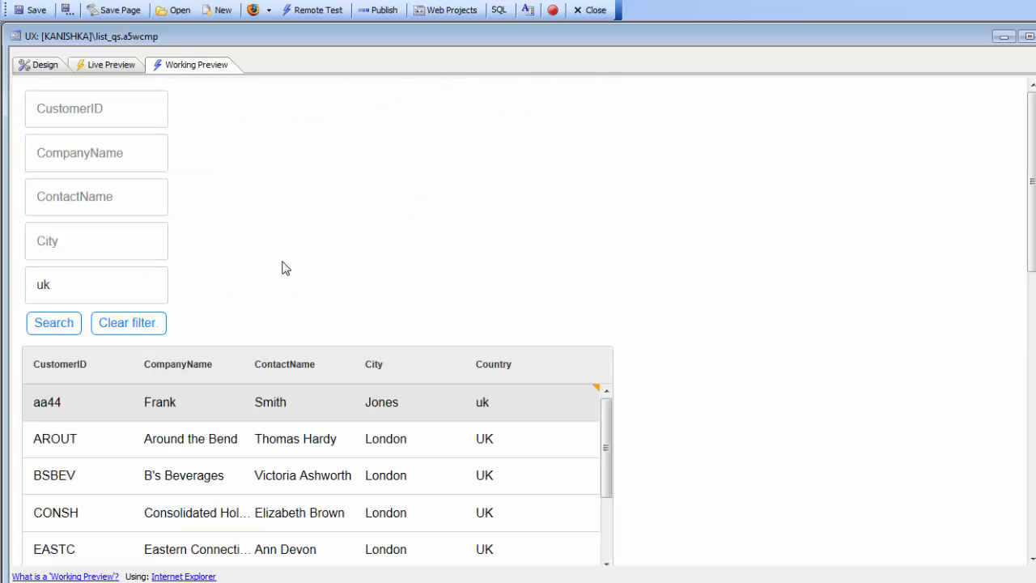
Change the company name of the AROUT record to "Around the Horn" without saving the record.
scroll(243, 437, "down", 5)
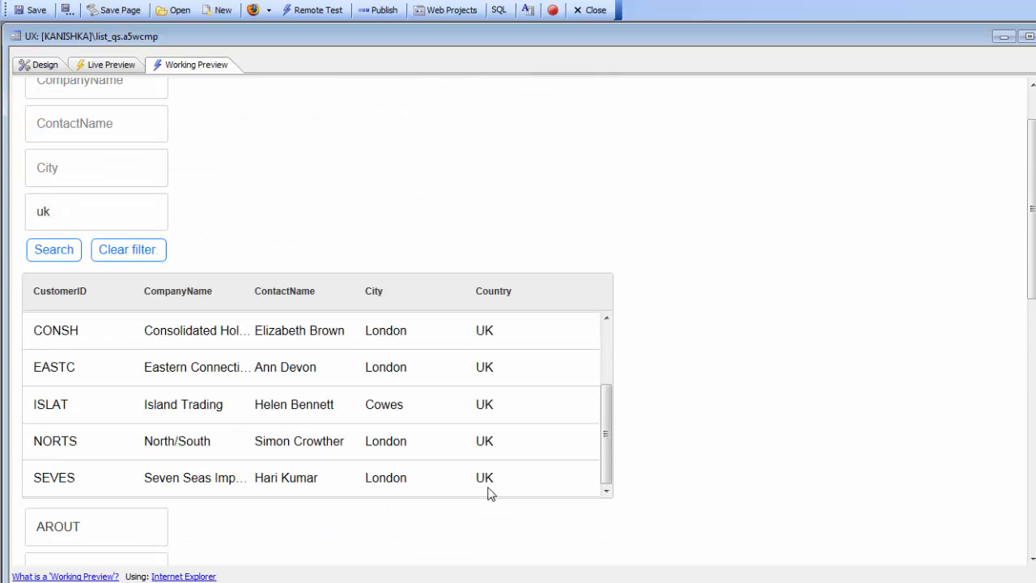
scroll(732, 447, "down", 4)
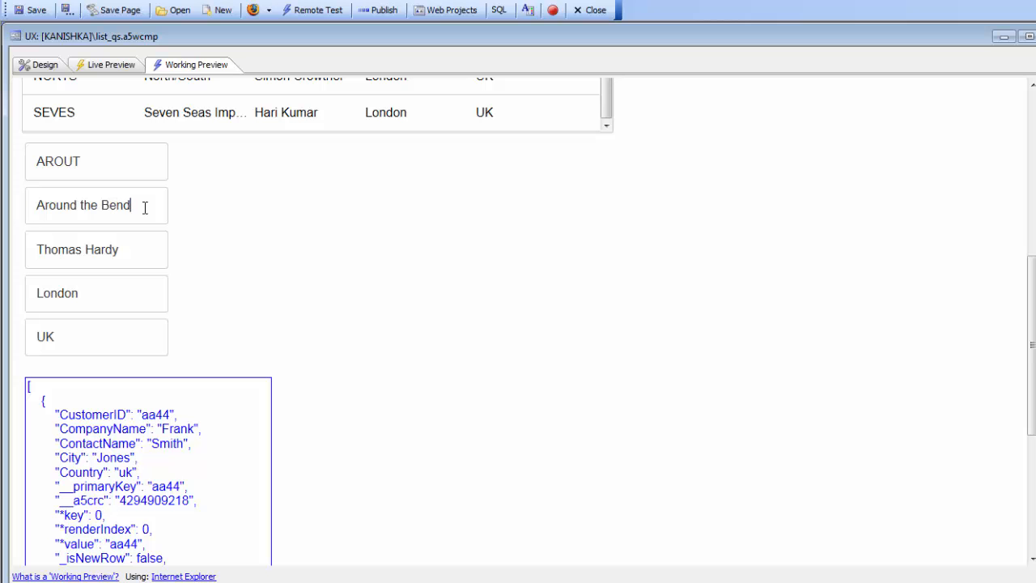
key("BackSpace")
key("BackSpace")
key("BackSpace")
scroll(176, 291, "down", 3)
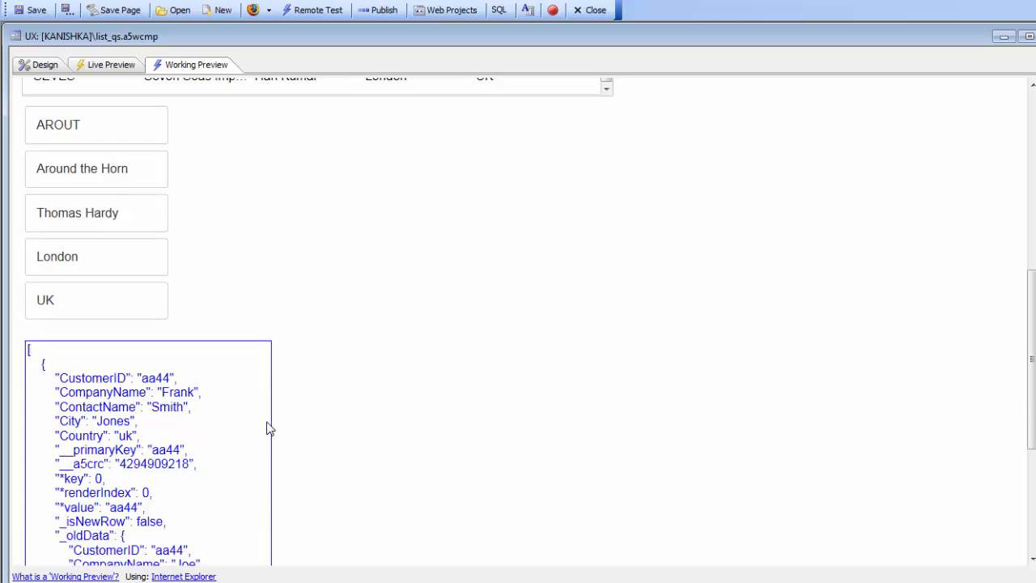
Review the list, return to the design view, and reopen Working Preview to check whether the unsaved AROUT edit is restored.
scroll(516, 340, "up", 5)
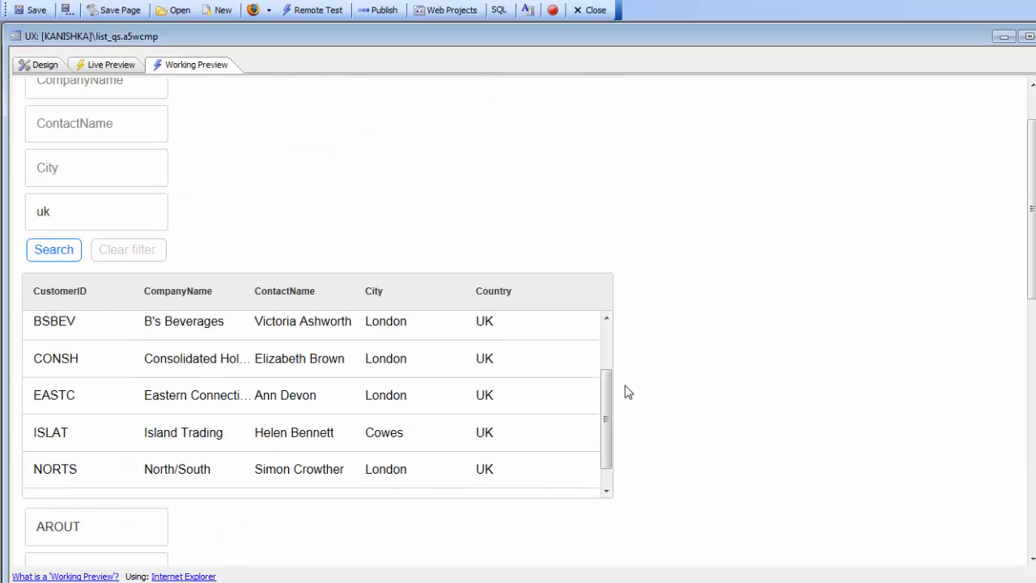
left_click_drag(608, 428, 609, 361)
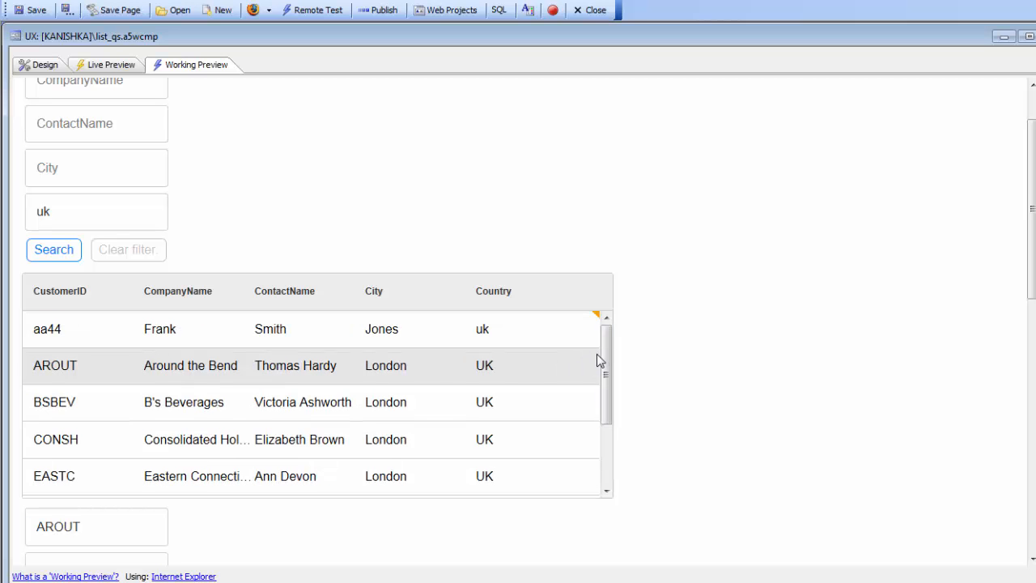
left_click(42, 65)
left_click(194, 65)
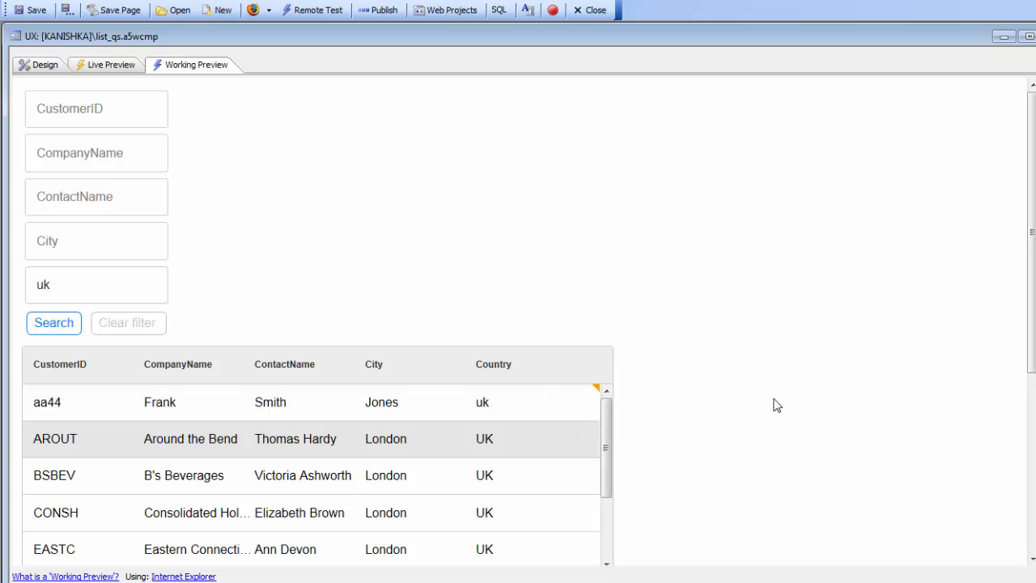
scroll(789, 405, "down", 3)
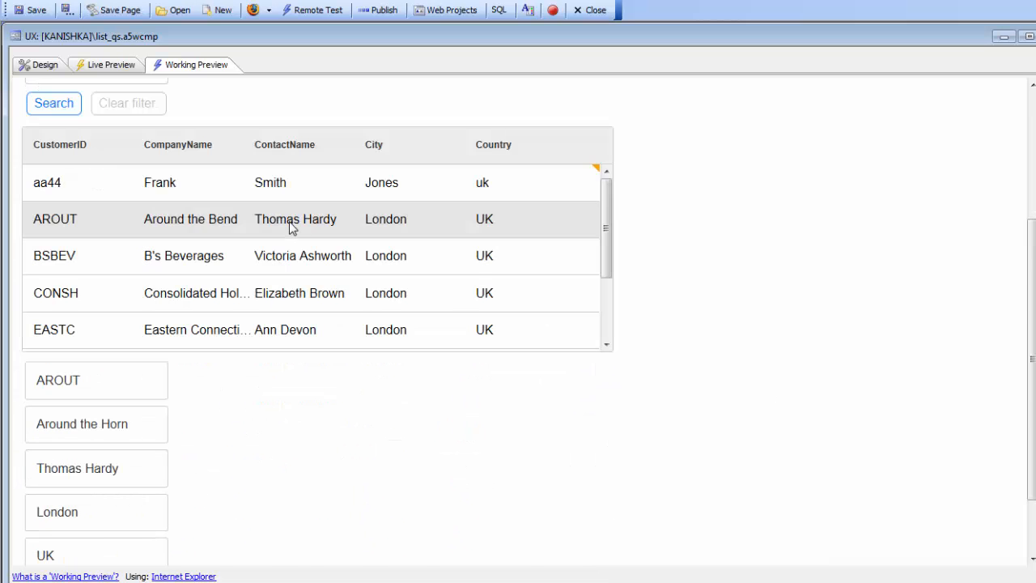
scroll(490, 376, "down", 1)
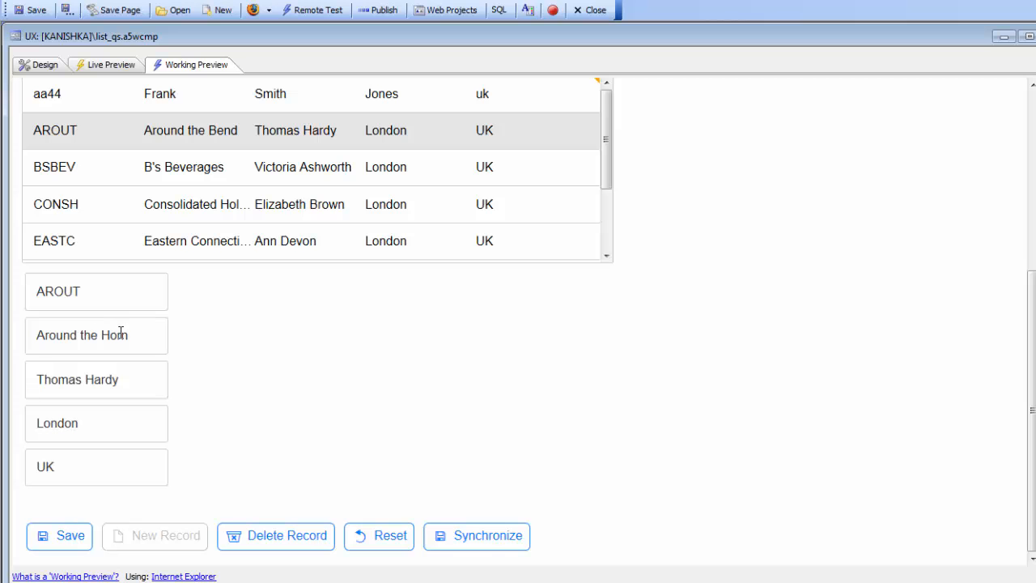
Save the edited AROUT record and synchronize the pending list edits with the server.
left_click(72, 537)
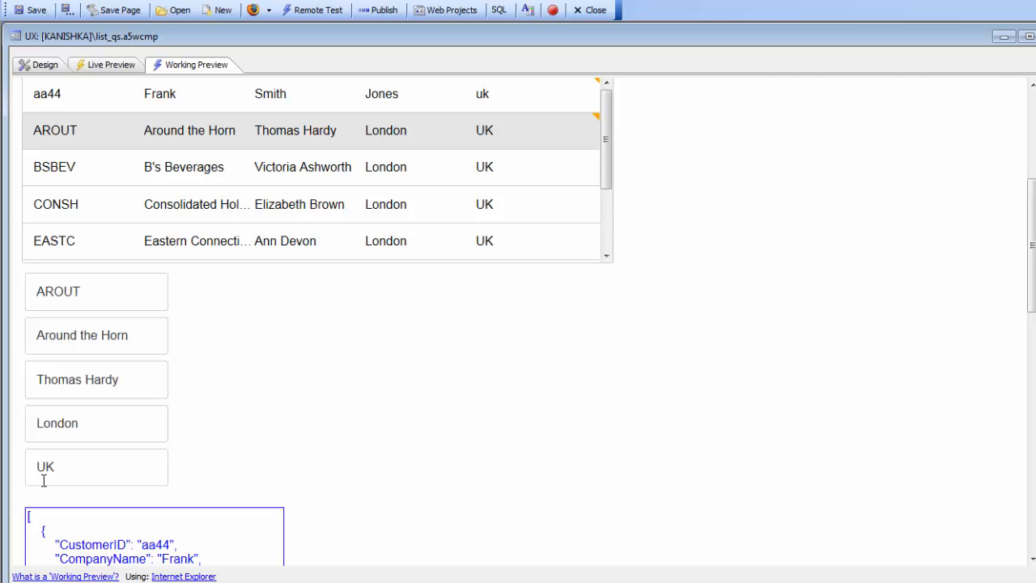
scroll(526, 178, "up", 3)
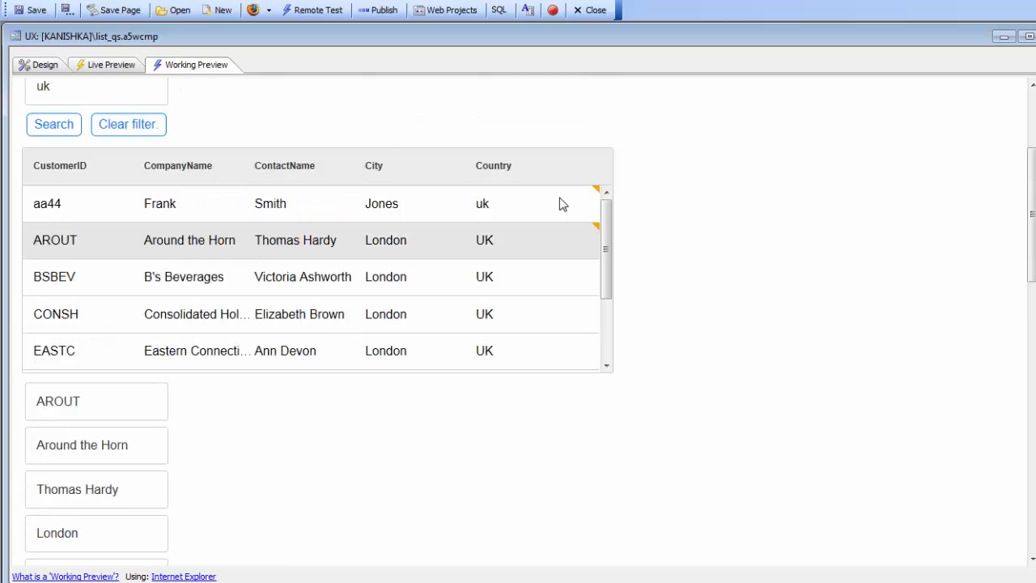
scroll(526, 275, "down", 3)
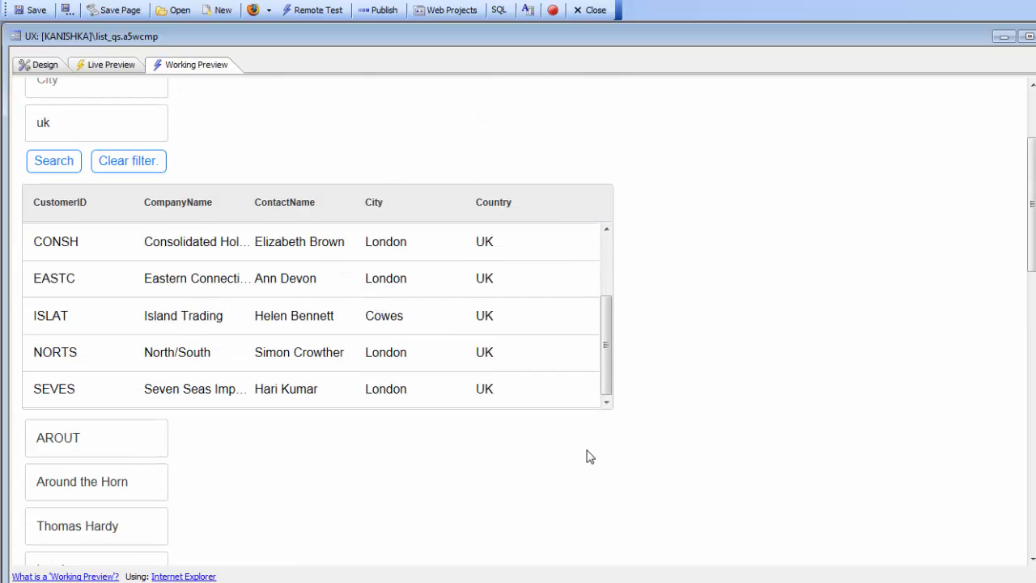
scroll(583, 457, "down", 6)
scroll(364, 453, "down", 10)
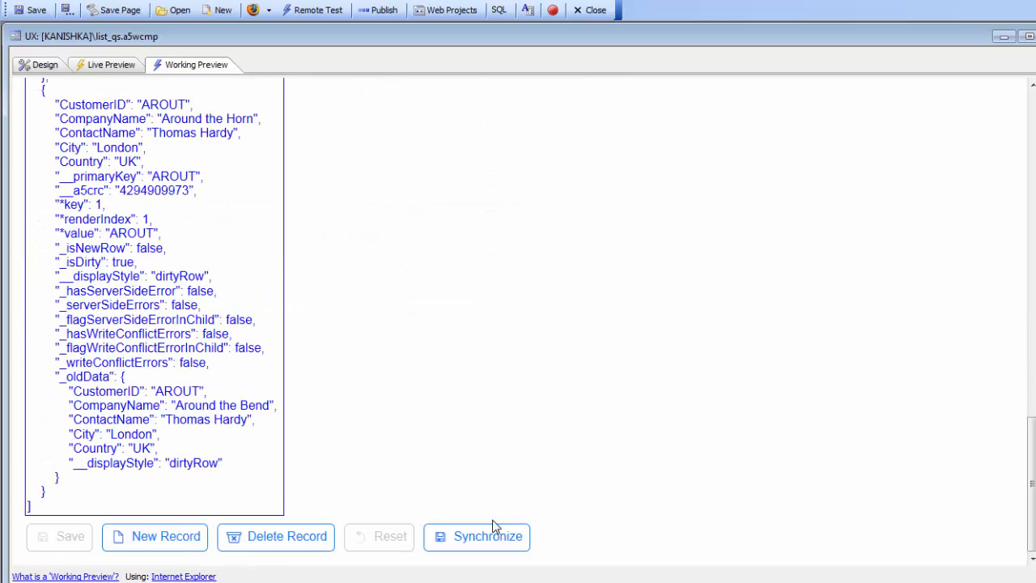
left_click(488, 536)
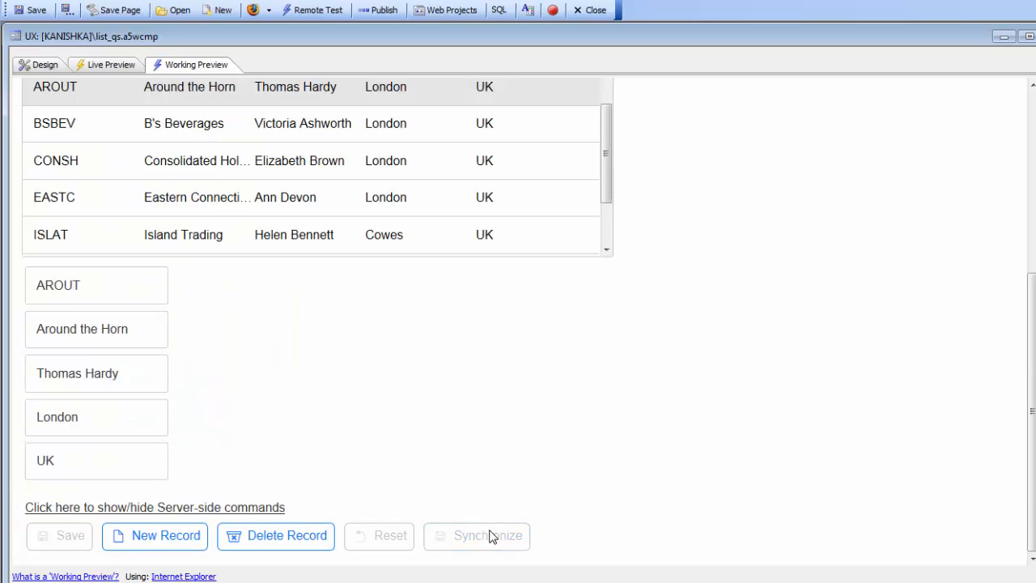